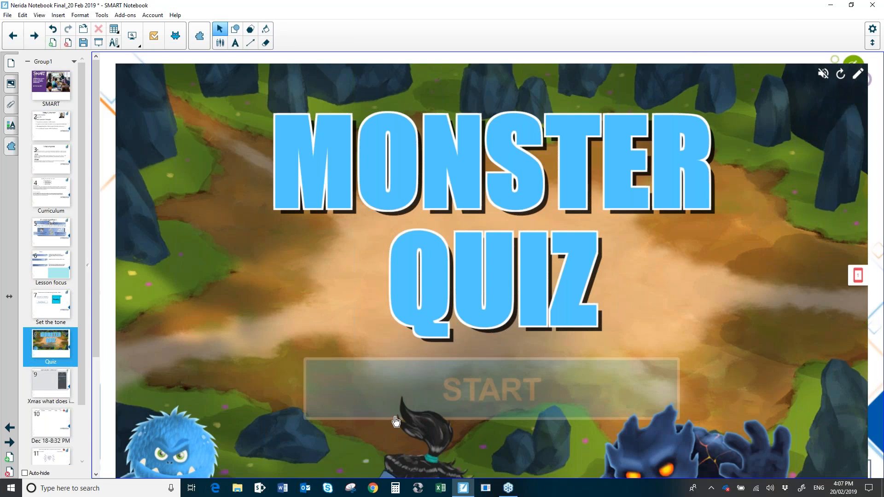
- Start the Monster Quiz with all joined students in 1 team, and end the quiz once it is running
{"action": "left_click", "coordinate": [391, 419]}
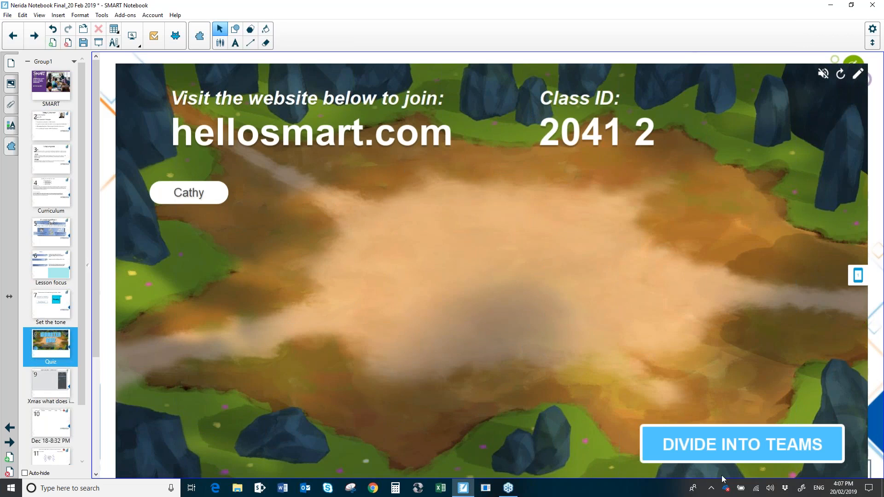
{"action": "left_click", "coordinate": [703, 449]}
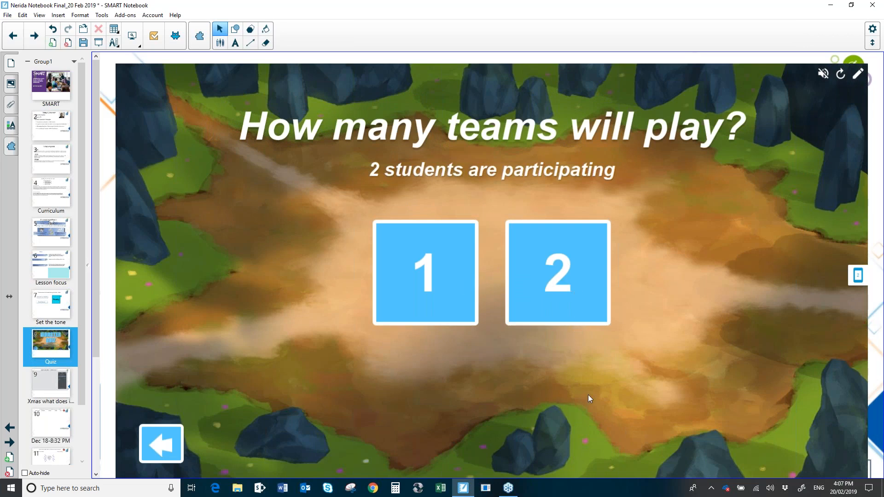
{"action": "left_click", "coordinate": [443, 296]}
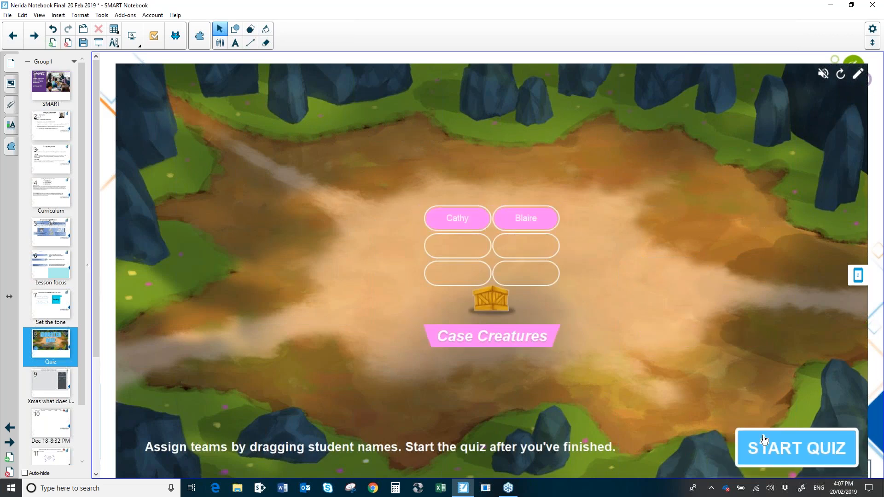
{"action": "left_click", "coordinate": [766, 451]}
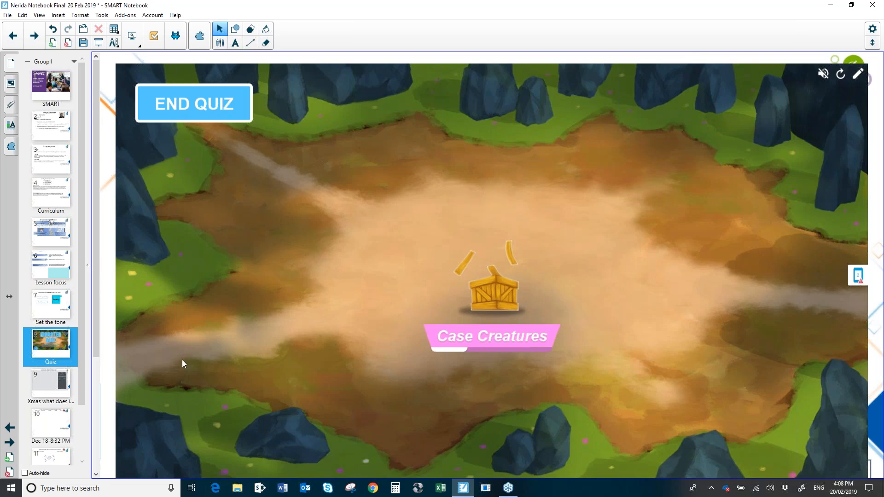
{"action": "left_click", "coordinate": [179, 103]}
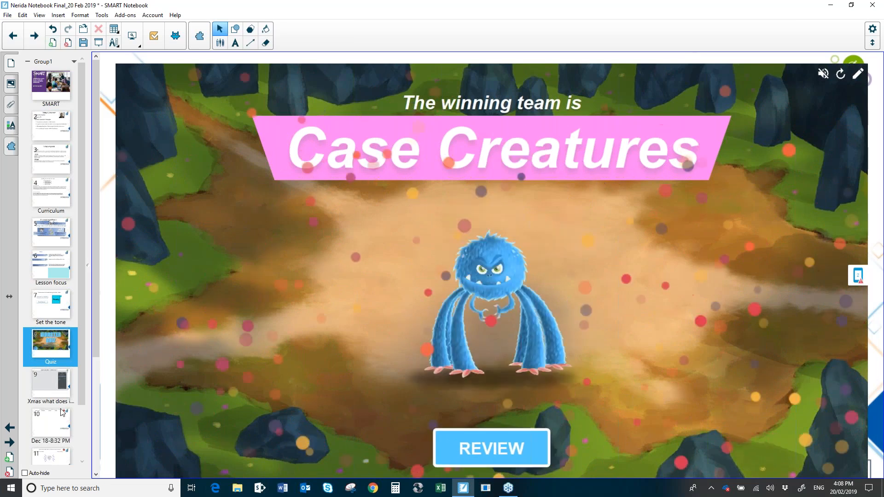
- Open the Easter meaning activity on page 9 and start it as a new activity in place of the Monster Quiz
{"action": "left_click", "coordinate": [49, 386]}
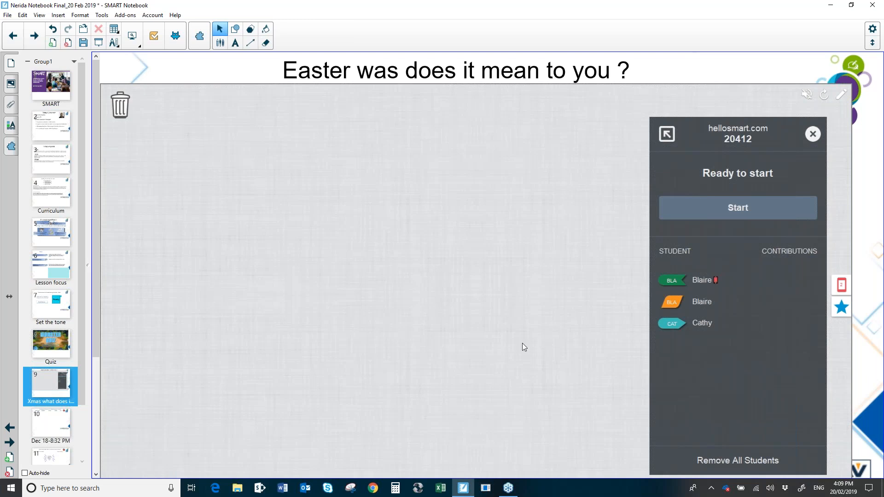
{"action": "left_click", "coordinate": [733, 208]}
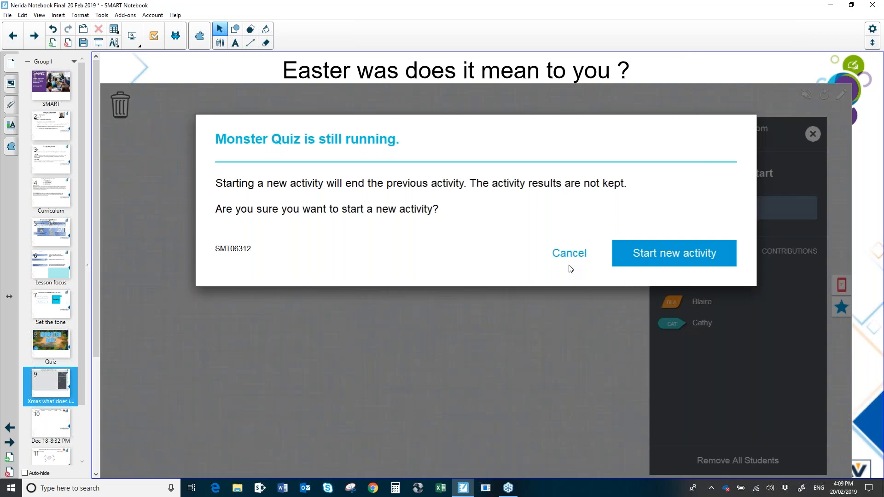
{"action": "left_click", "coordinate": [643, 254]}
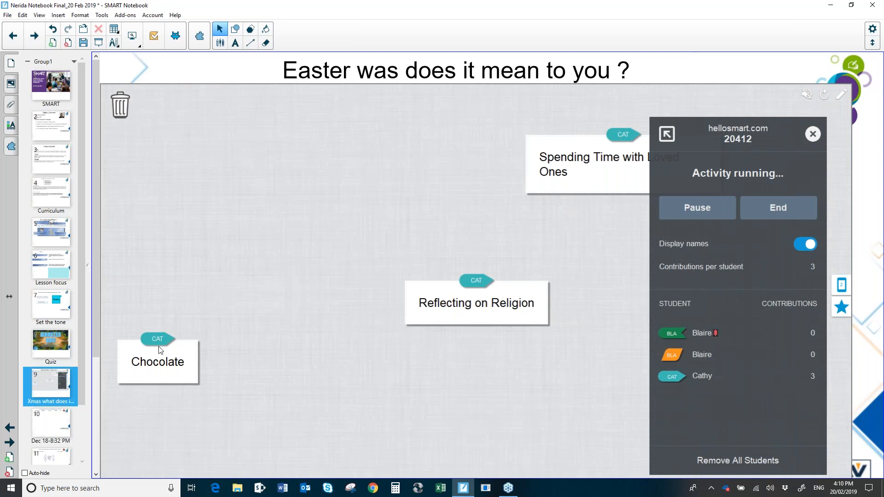
- Pause the Easter contributions activity on page 9 and end it
{"action": "left_click", "coordinate": [58, 423]}
{"action": "left_click", "coordinate": [64, 388]}
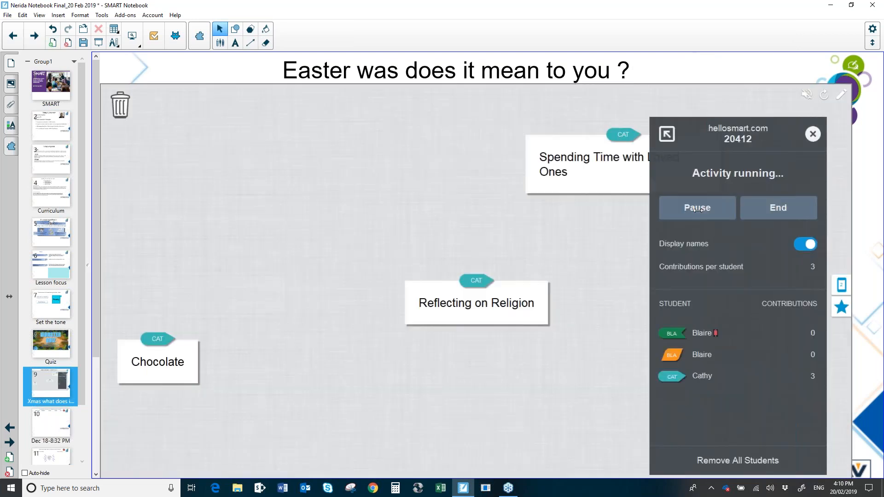
{"action": "left_click", "coordinate": [698, 209]}
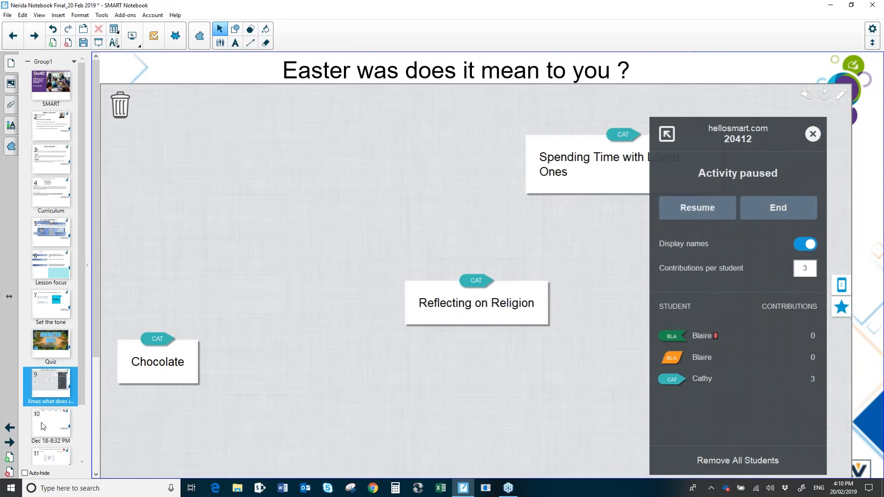
{"action": "left_click", "coordinate": [806, 213]}
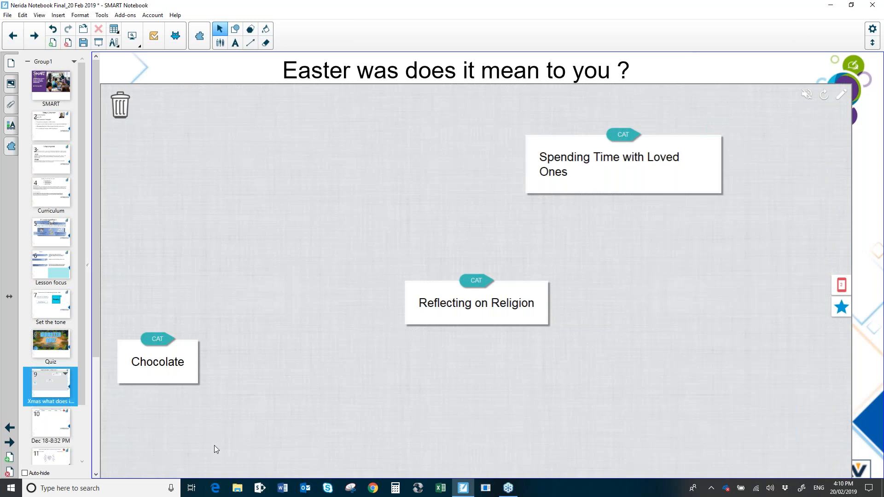
- Go to page 10 and follow the red monster's link to the online lesson library, with the browser window maximized
{"action": "left_click", "coordinate": [53, 434]}
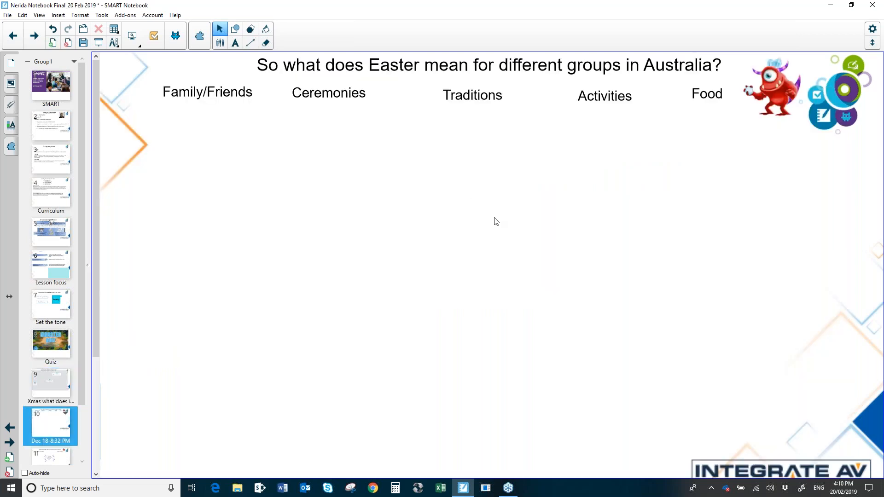
{"action": "left_click", "coordinate": [771, 87]}
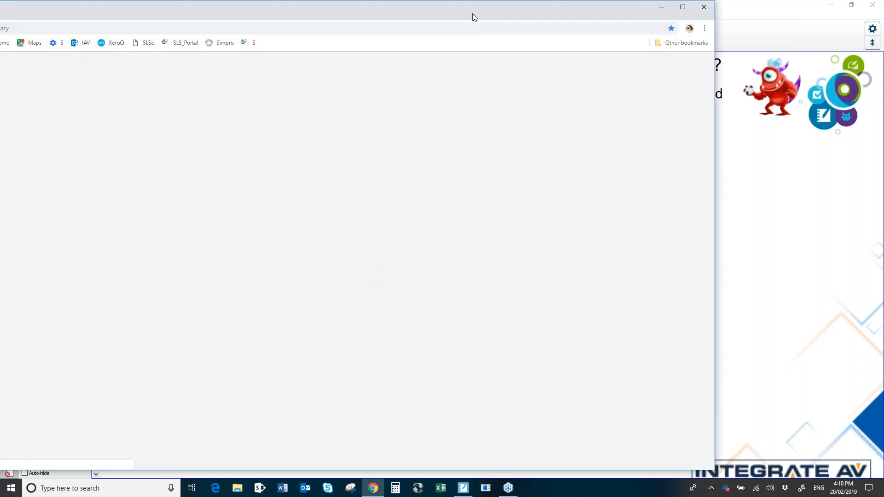
{"action": "left_click_drag", "start_coordinate": [483, 12], "coordinate": [621, 14]}
{"action": "left_click", "coordinate": [825, 12]}
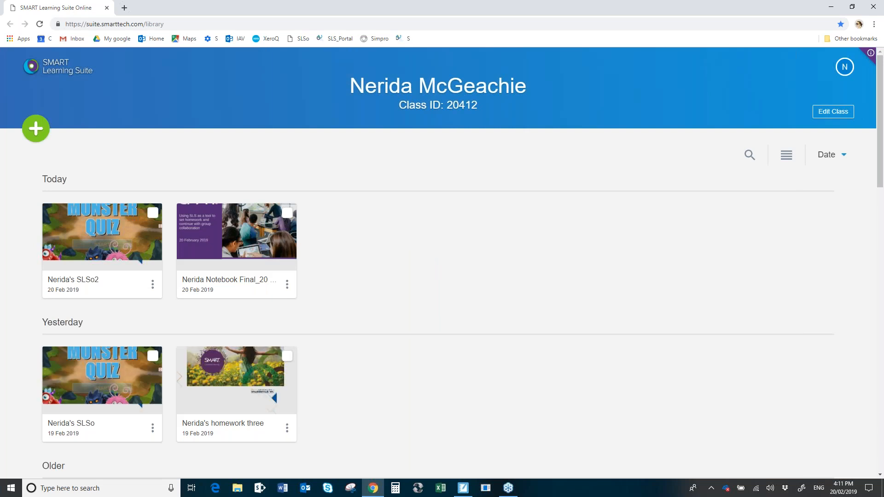
- Start yesterday's SLSo lesson from the library and resume the Workspace activity on page 3
{"action": "left_click", "coordinate": [59, 381]}
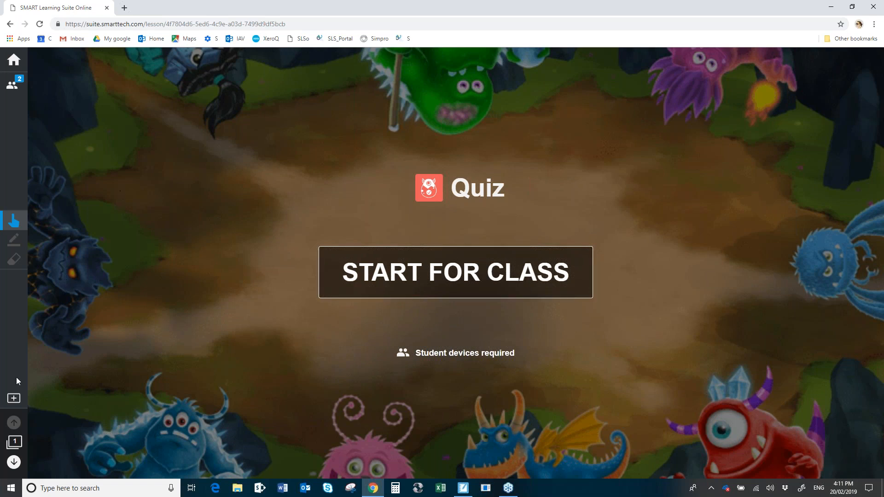
{"action": "left_click", "coordinate": [15, 444]}
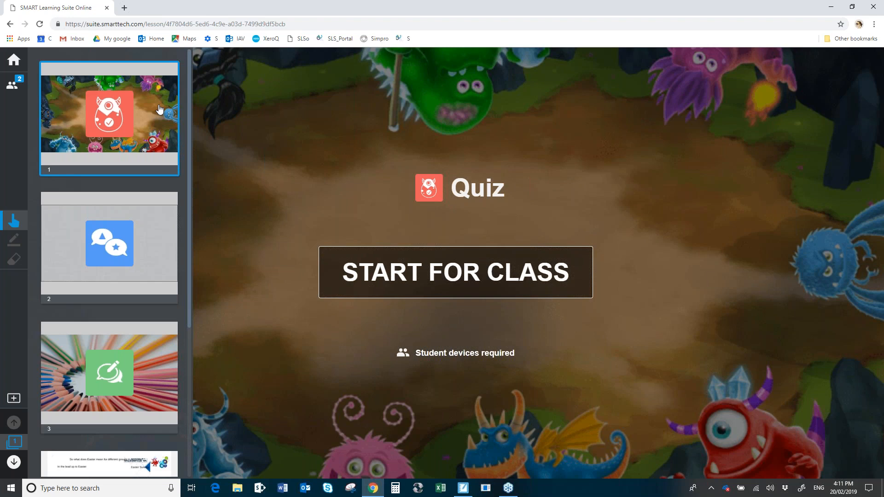
{"action": "left_click", "coordinate": [148, 346]}
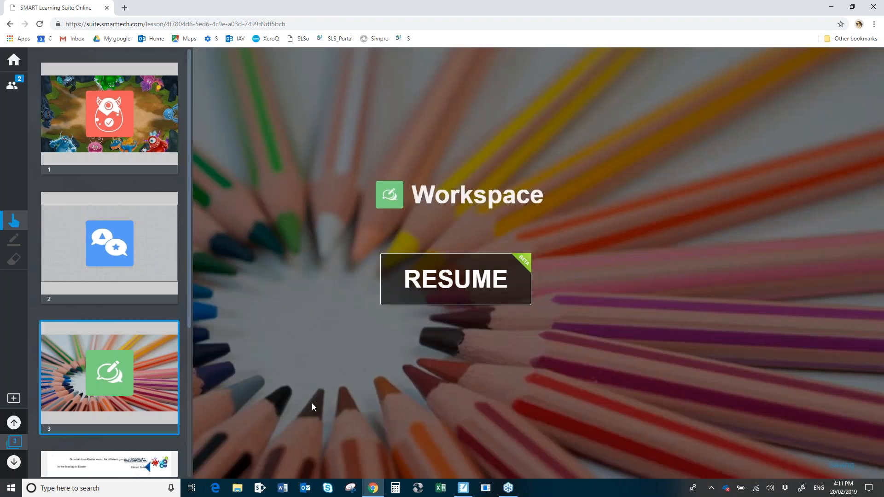
{"action": "left_click", "coordinate": [454, 293]}
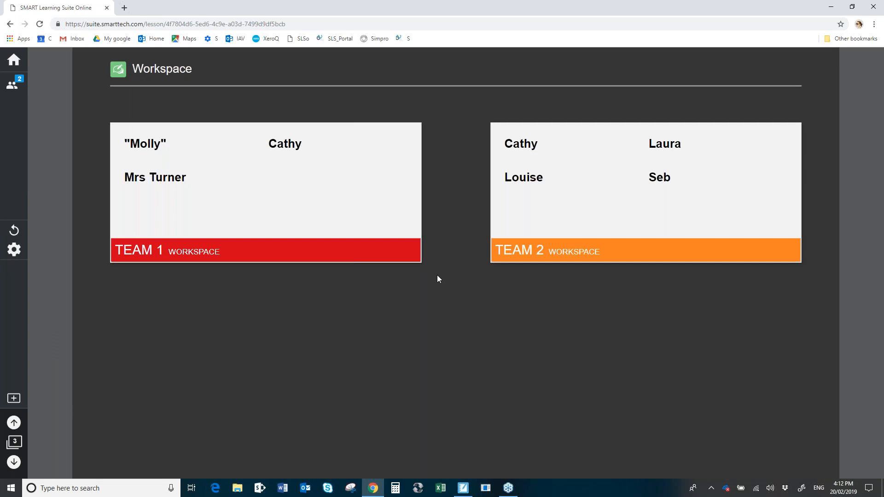
- Review the Team 1 and Team 2 workspaces about what Easter means for different groups, closing each one after viewing
{"action": "left_click", "coordinate": [287, 216]}
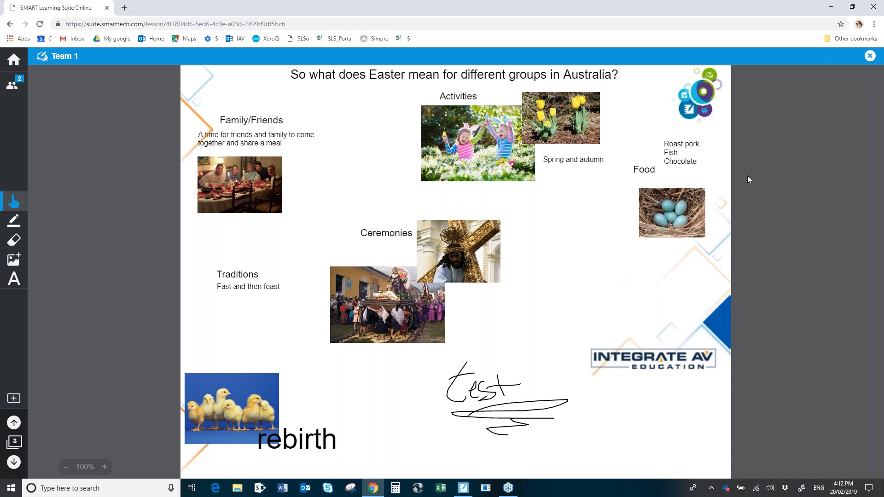
{"action": "left_click", "coordinate": [870, 56]}
{"action": "left_click", "coordinate": [712, 196]}
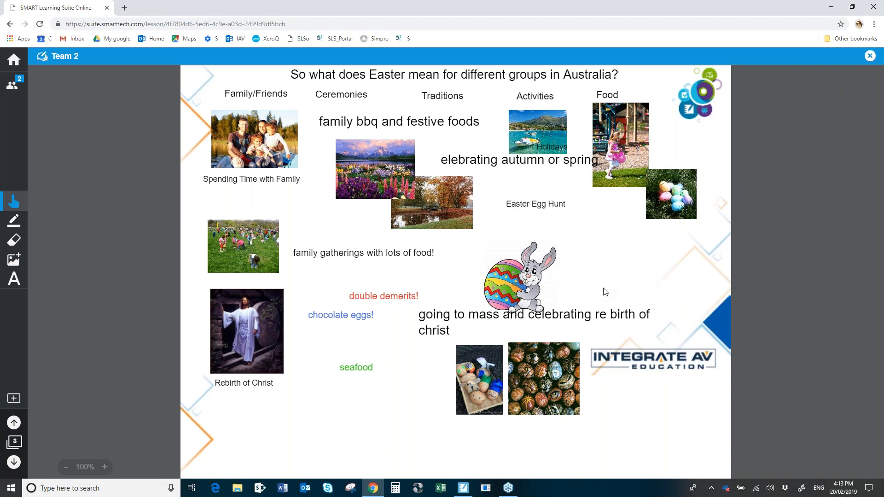
{"action": "left_click", "coordinate": [869, 56]}
- Convert the lesson's page 4 into a Collaborative Workspace Activity and start the workspace with 2 teams
{"action": "left_click", "coordinate": [14, 443]}
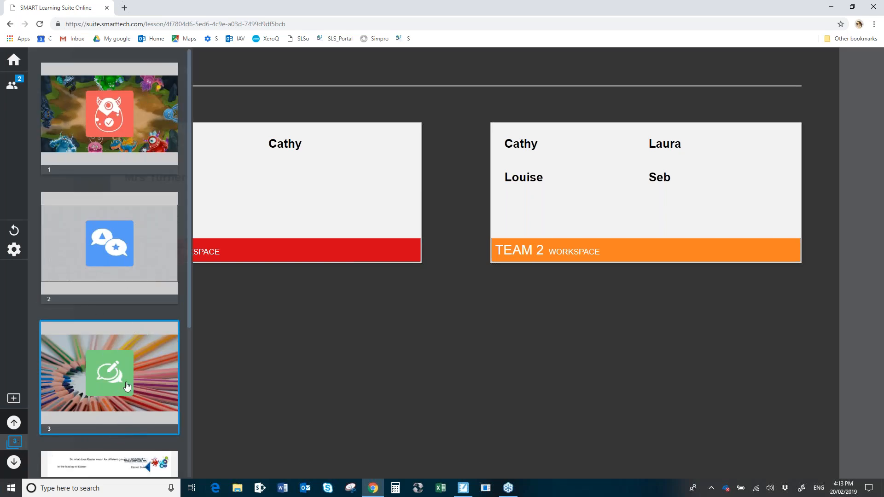
{"action": "scroll", "coordinate": [89, 323], "scroll_direction": "down", "scroll_amount": 4}
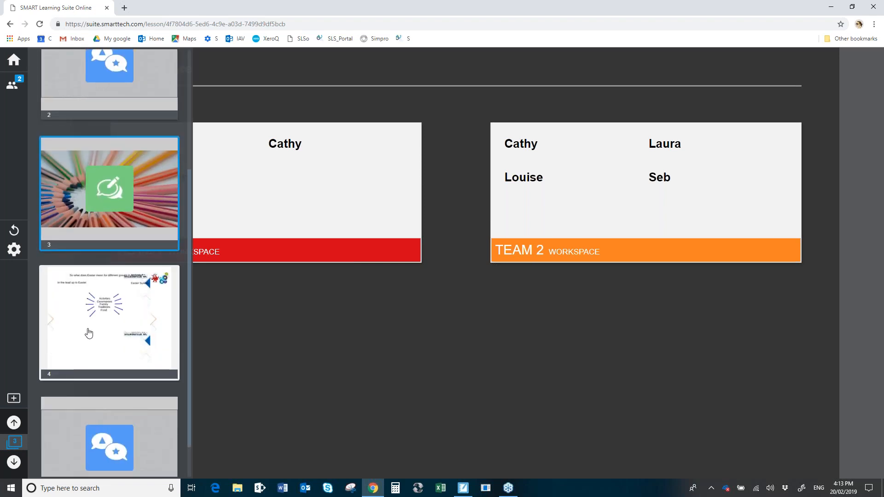
{"action": "left_click", "coordinate": [89, 333]}
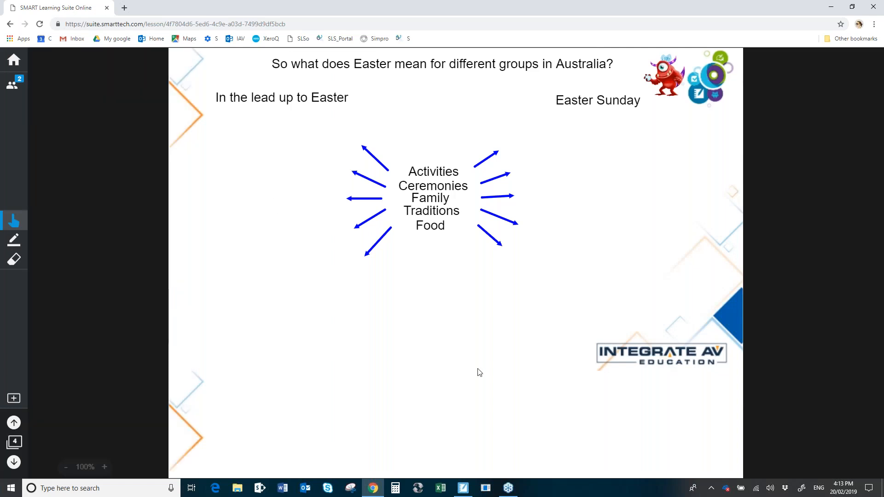
{"action": "left_click", "coordinate": [12, 86]}
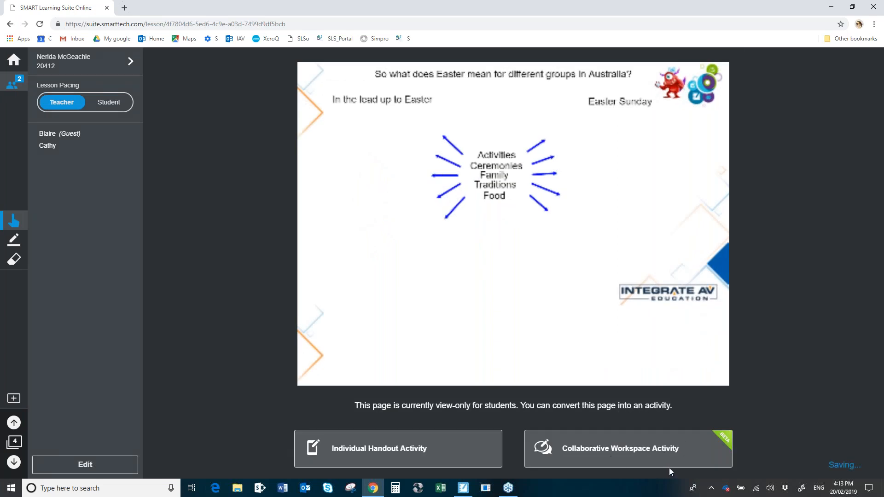
{"action": "left_click", "coordinate": [636, 453]}
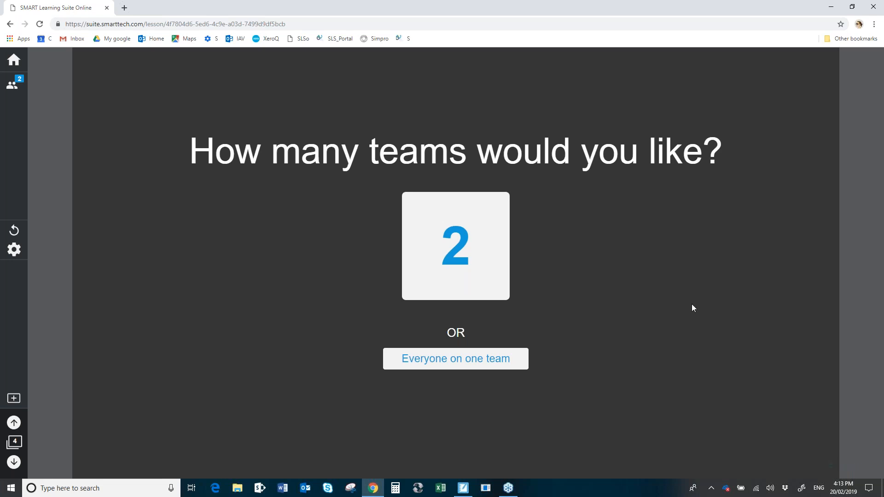
{"action": "left_click", "coordinate": [468, 266]}
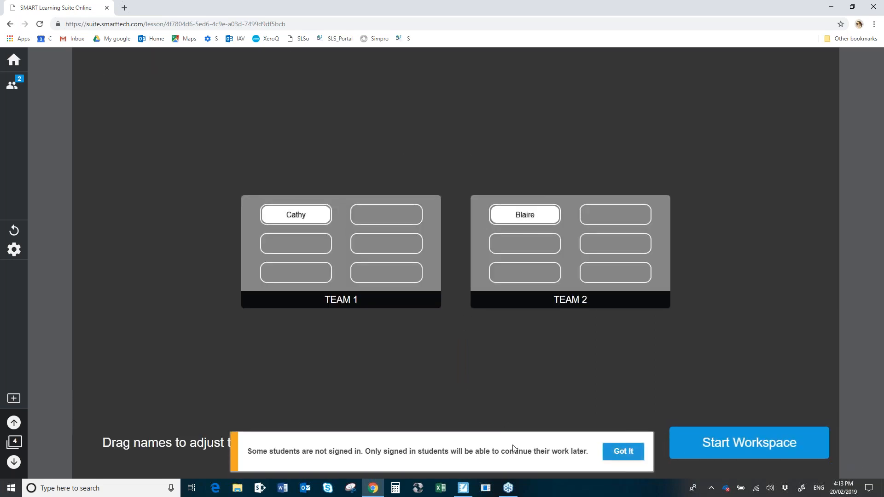
{"action": "left_click", "coordinate": [708, 445]}
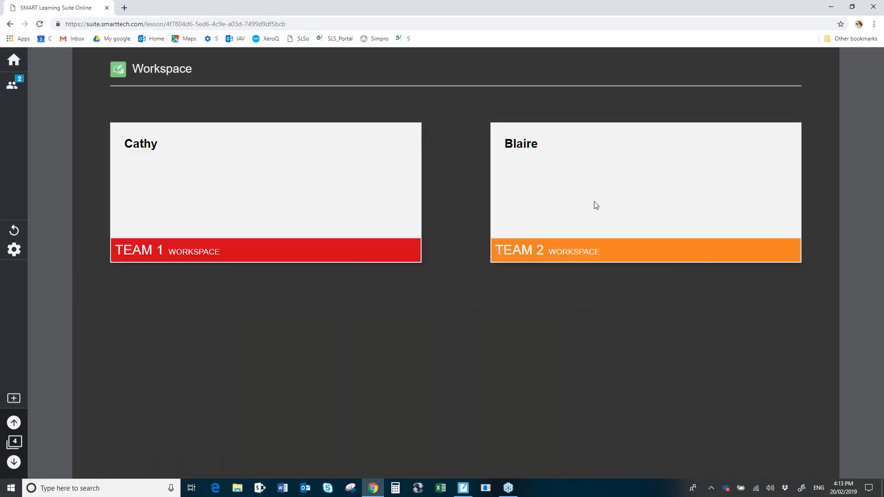
- Check the new Team 1 and Team 2 workspaces on page 4, closing each one after viewing
{"action": "left_click", "coordinate": [273, 174]}
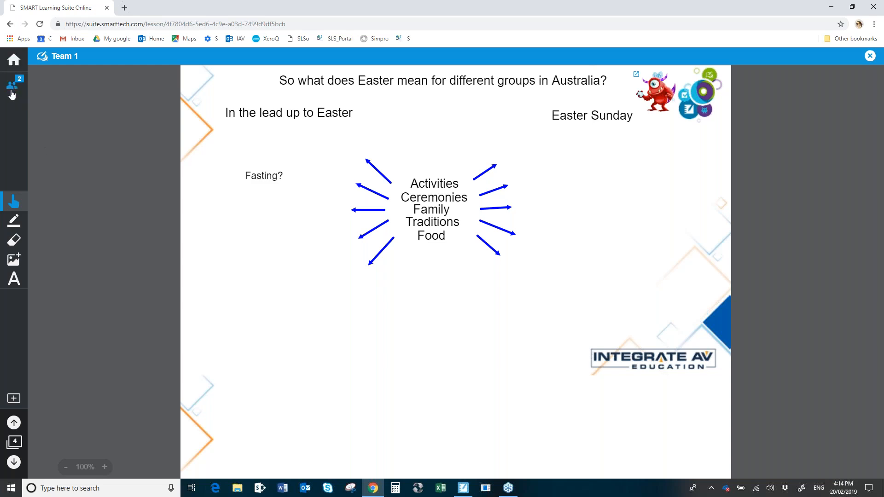
{"action": "left_click", "coordinate": [870, 57]}
{"action": "left_click", "coordinate": [660, 215]}
{"action": "left_click", "coordinate": [869, 56]}
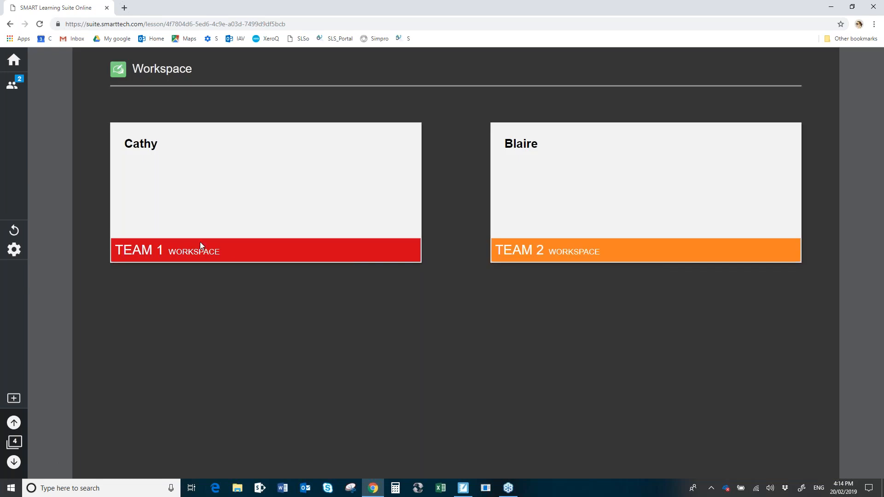
- Return to the lesson library and copy the share link of yesterday's SLSo lesson for students
{"action": "left_click", "coordinate": [12, 67]}
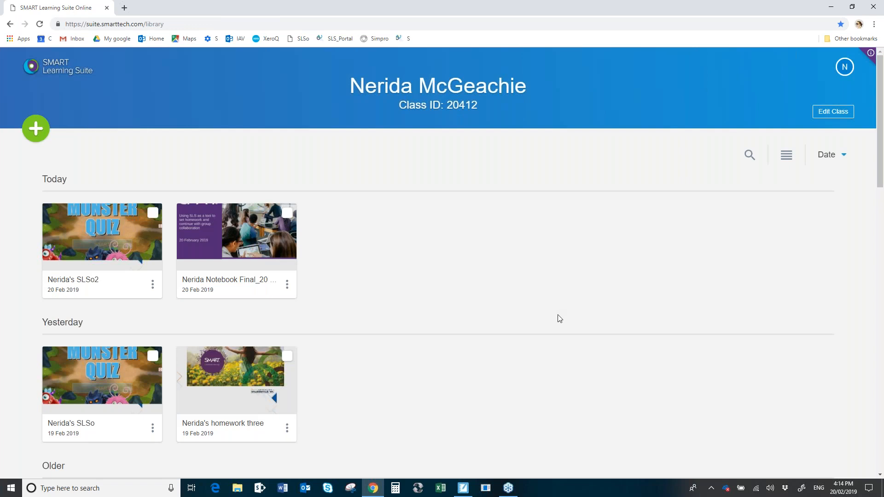
{"action": "mouse_move", "coordinate": [52, 377]}
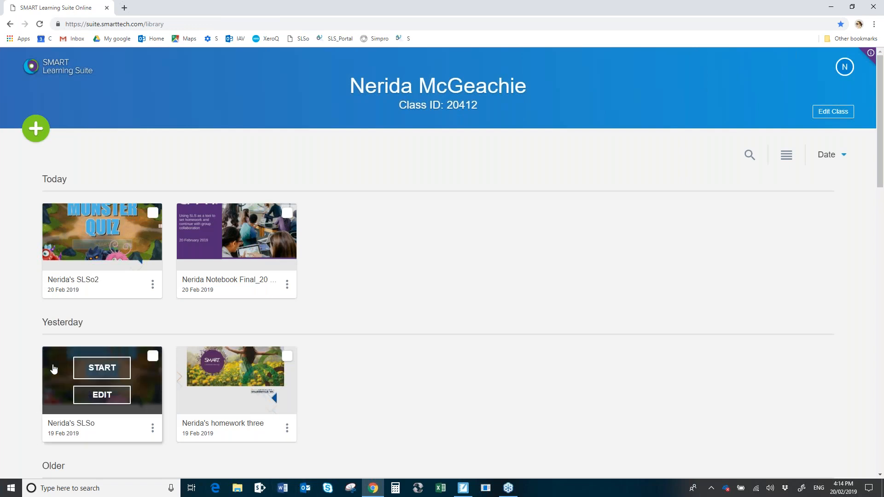
{"action": "left_click", "coordinate": [152, 428]}
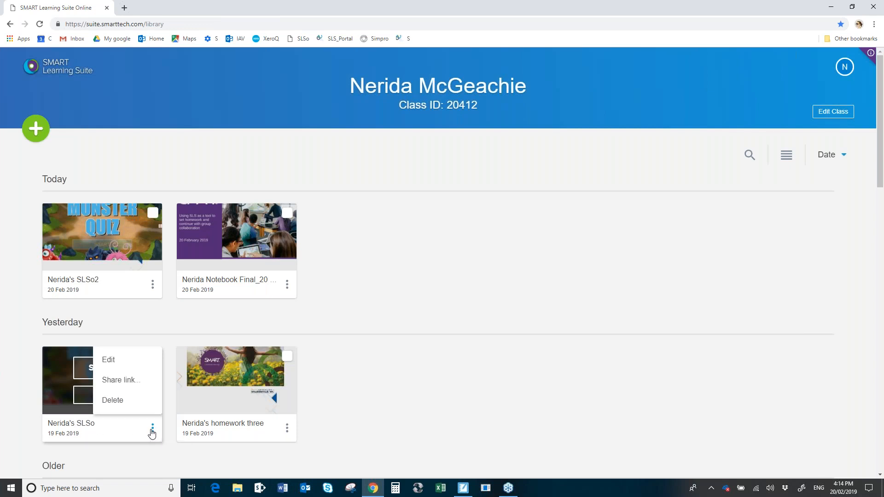
{"action": "left_click", "coordinate": [126, 380]}
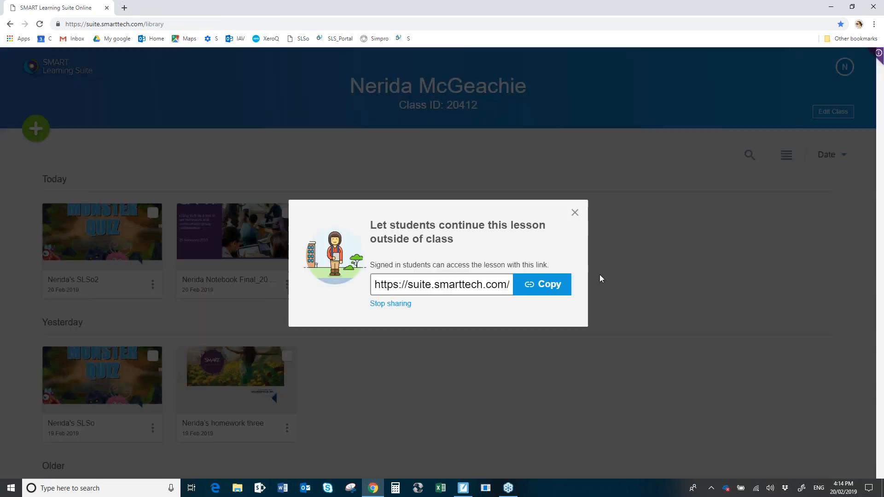
{"action": "left_click", "coordinate": [539, 288]}
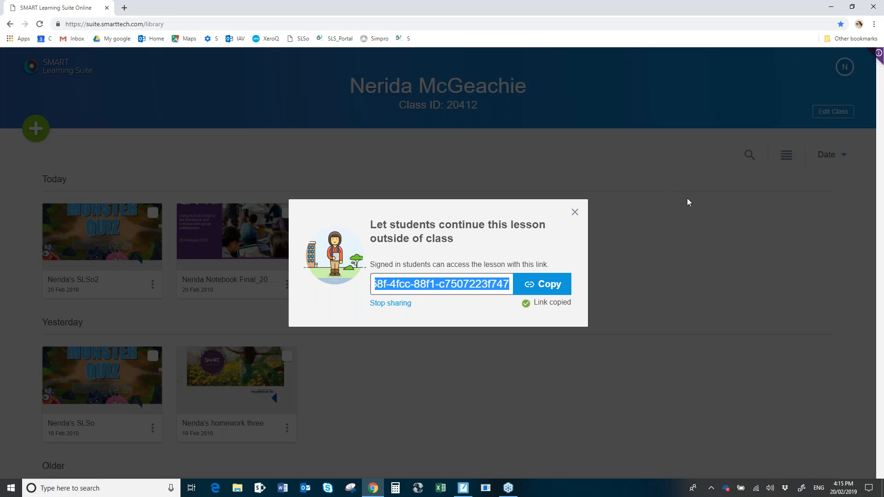
- Switch back to SMART Notebook and open page 11 with the Easter lead-up and Easter Sunday diagram
{"action": "left_click", "coordinate": [832, 7]}
{"action": "scroll", "coordinate": [66, 413], "scroll_direction": "down", "scroll_amount": 1}
{"action": "scroll", "coordinate": [66, 413], "scroll_direction": "down", "scroll_amount": 1}
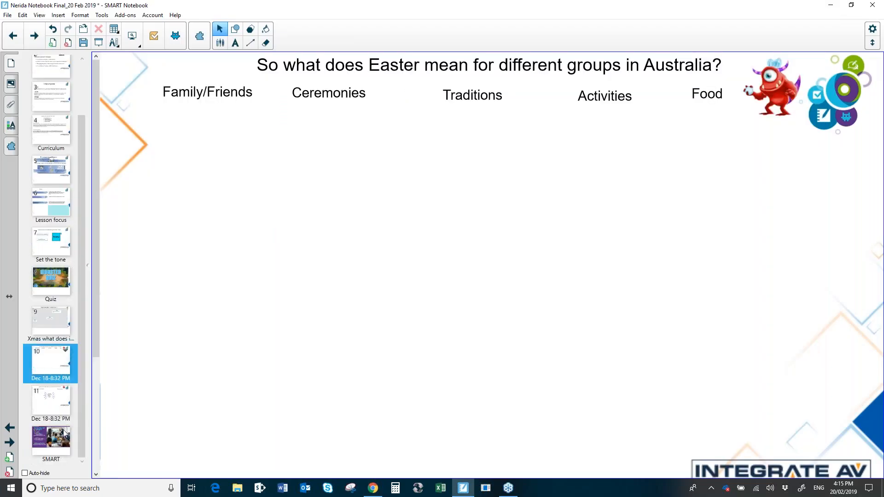
{"action": "left_click", "coordinate": [54, 404]}
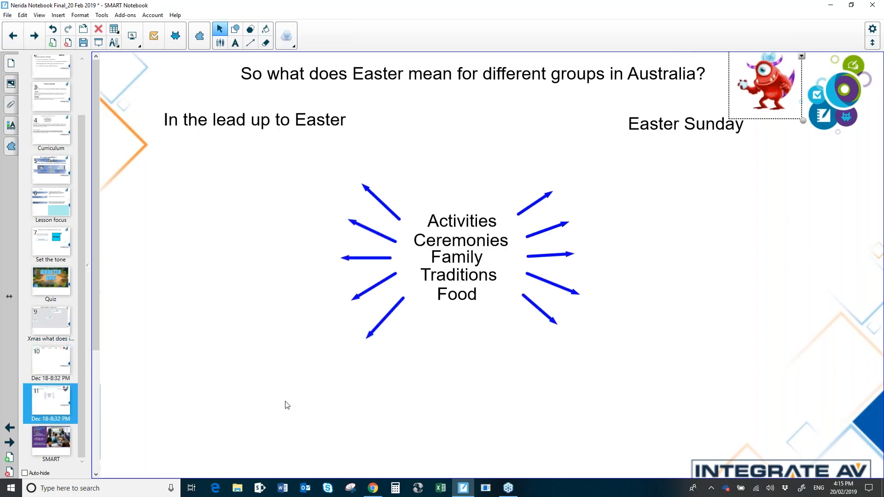